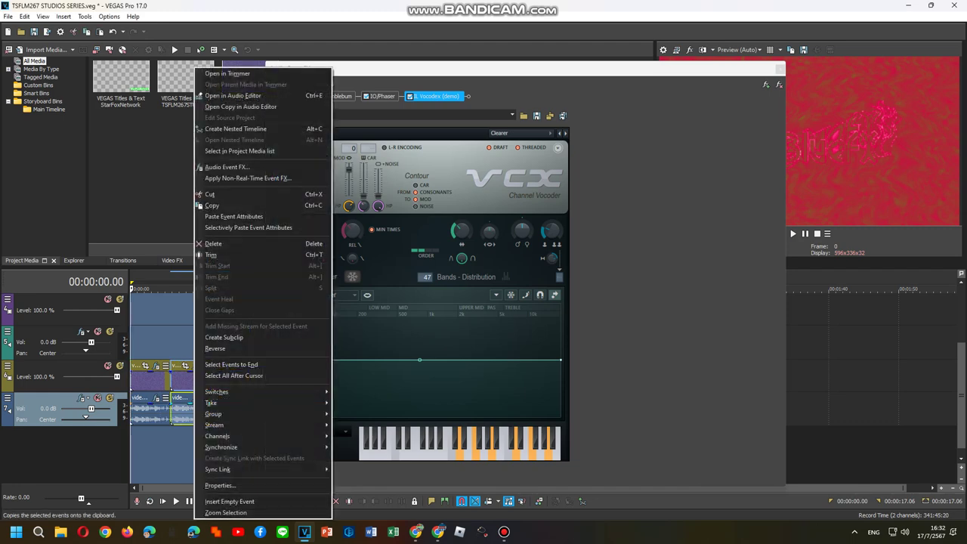
Open the audio event FX of the second videoplayback (74) event and choose a preset for the Orange Vocoder
left_click(227, 167)
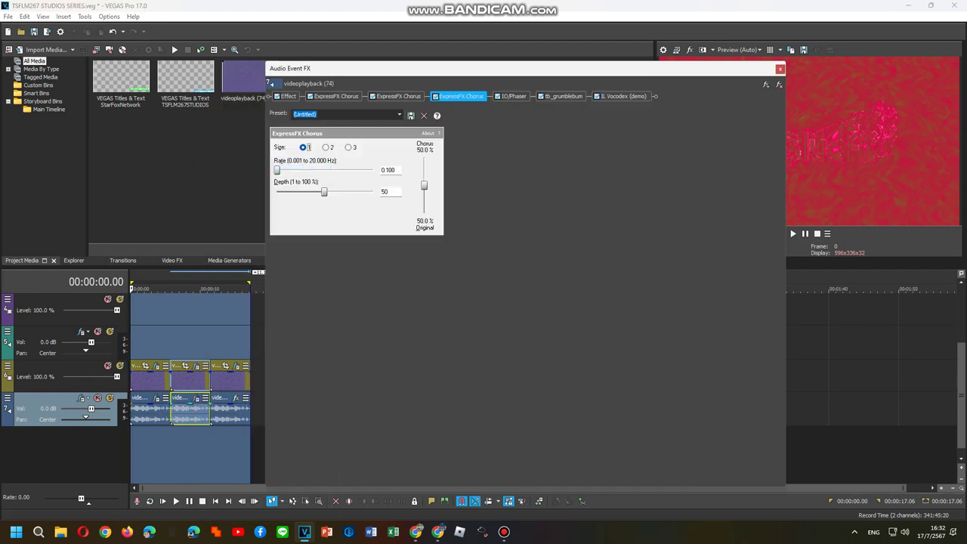
left_click(289, 97)
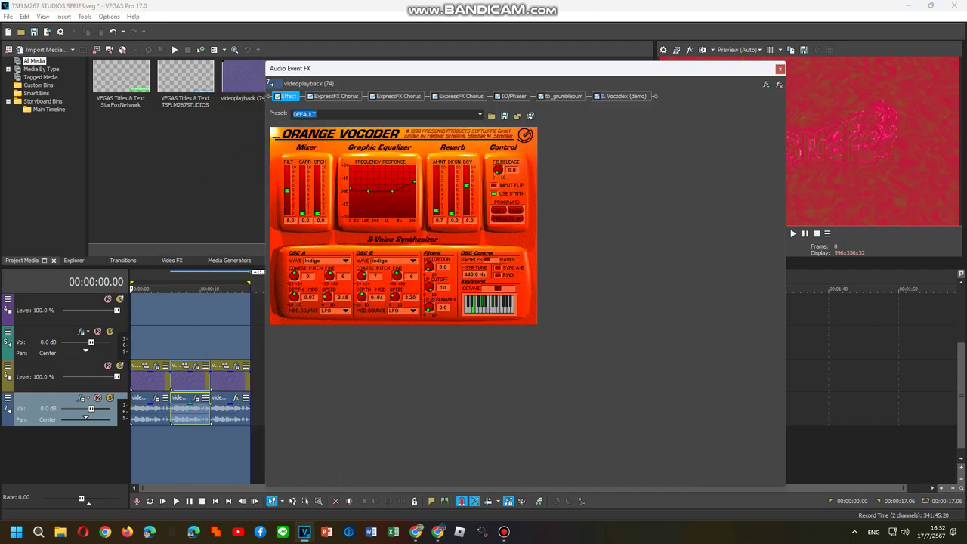
left_click(480, 115)
left_click(423, 189)
Apply presets to all three ExpressFX Chorus effects, with What The Dah on the second and [Sys] Wacky 3 on the third
left_click(335, 96)
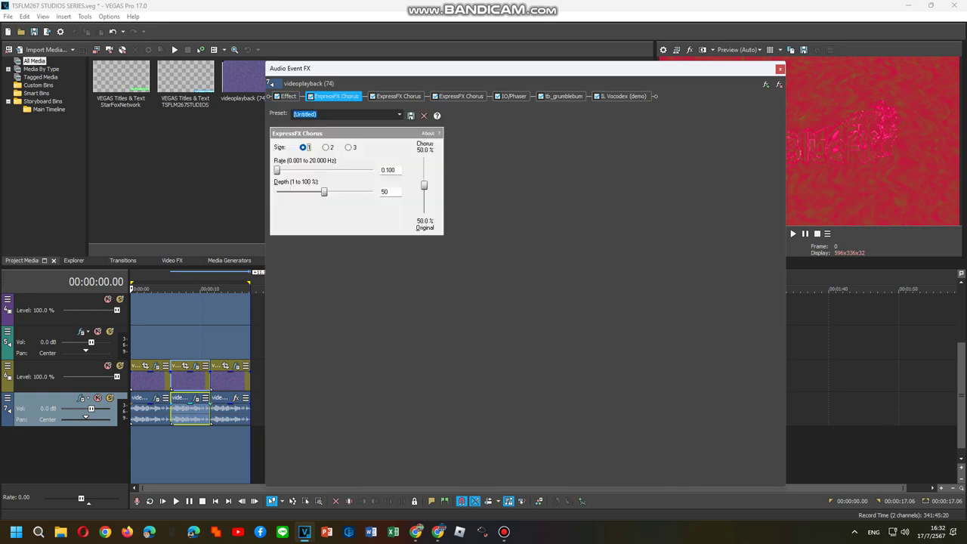
left_click(398, 114)
left_click(332, 219)
left_click(398, 97)
left_click(399, 115)
left_click(325, 241)
left_click(460, 96)
left_click(399, 115)
left_click(325, 195)
Set the IO/Phaser preset to Sawtooth and bring up the tb_grumblebum settings
left_click(514, 96)
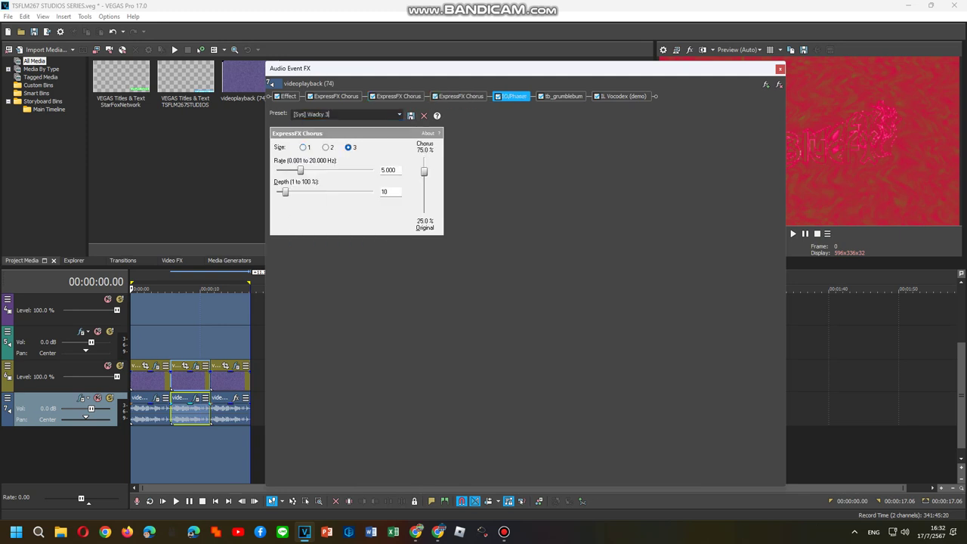
left_click(549, 114)
left_click(514, 179)
left_click(549, 115)
left_click(514, 157)
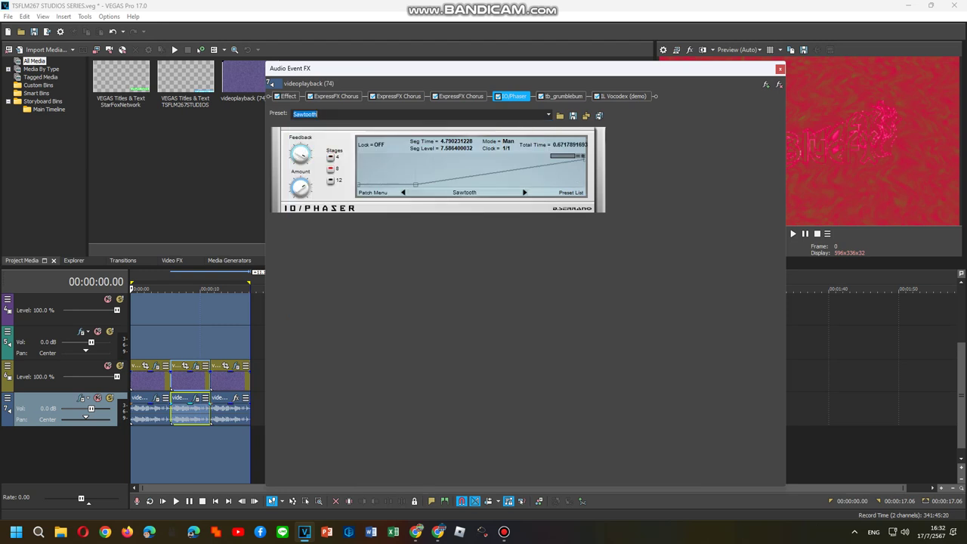
left_click(564, 97)
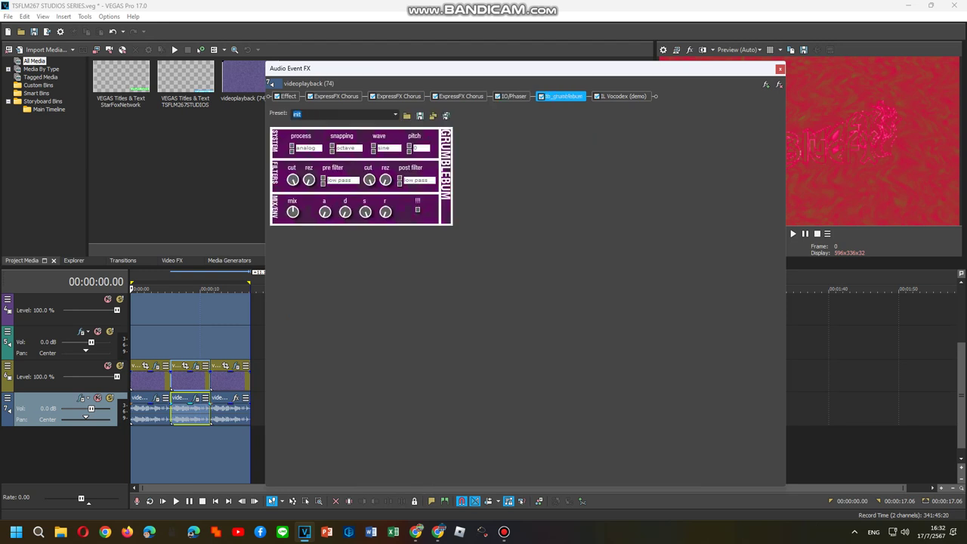
Load the Clearer preset in IL Vocodex and turn the knob above the band order selector to its maximum
left_click(624, 97)
left_click(522, 133)
left_click(521, 229)
left_click_drag(462, 231, 462, 188)
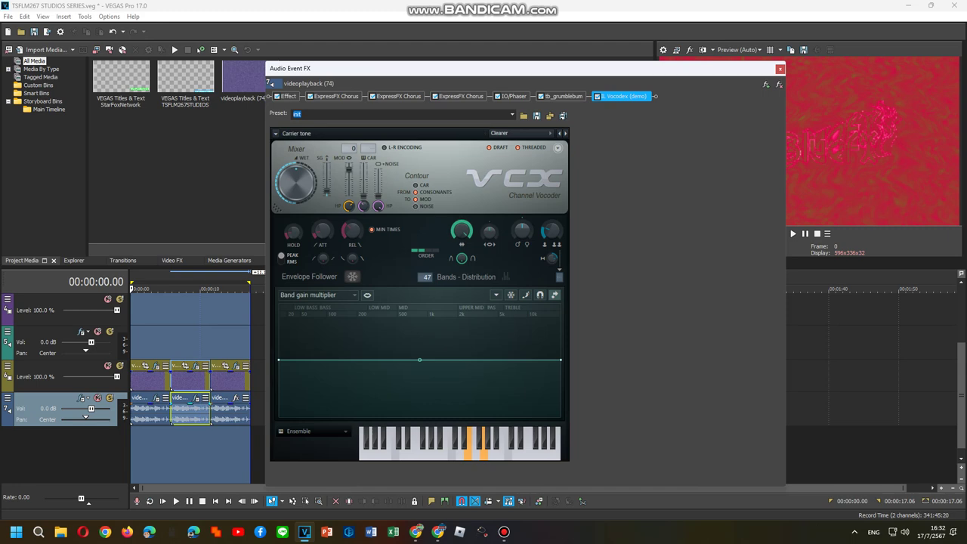
Try the Scythe carrier tone in Vocodex and settle on Growling
left_click(321, 431)
left_click(453, 451)
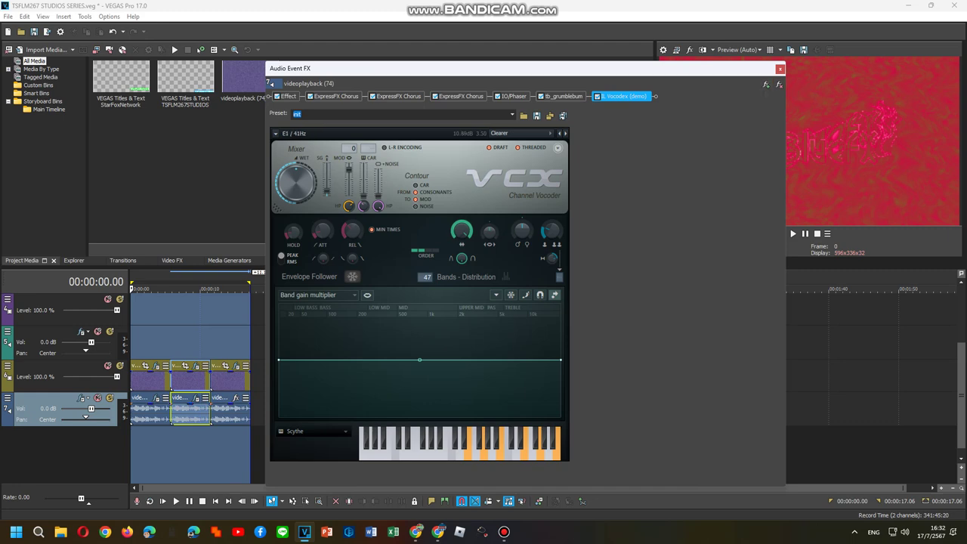
left_click(310, 430)
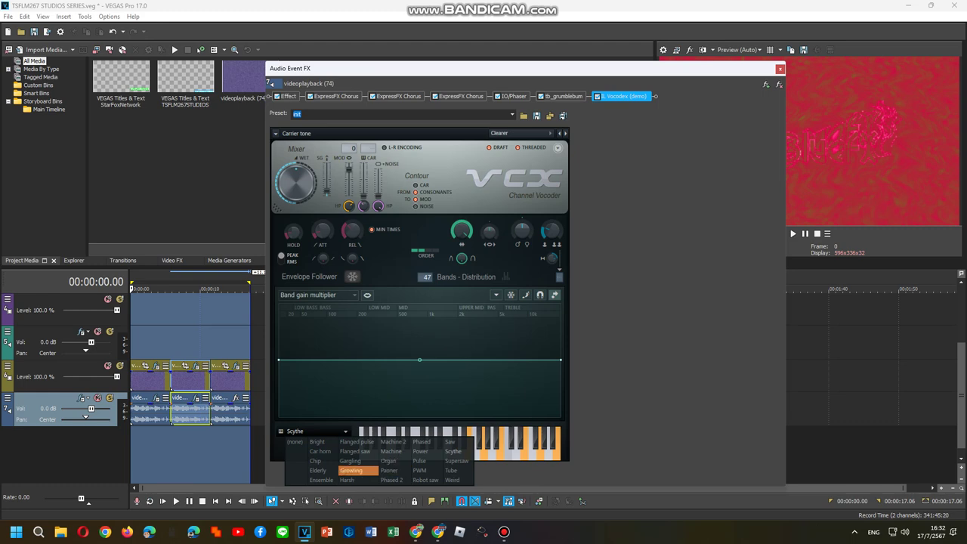
left_click(350, 470)
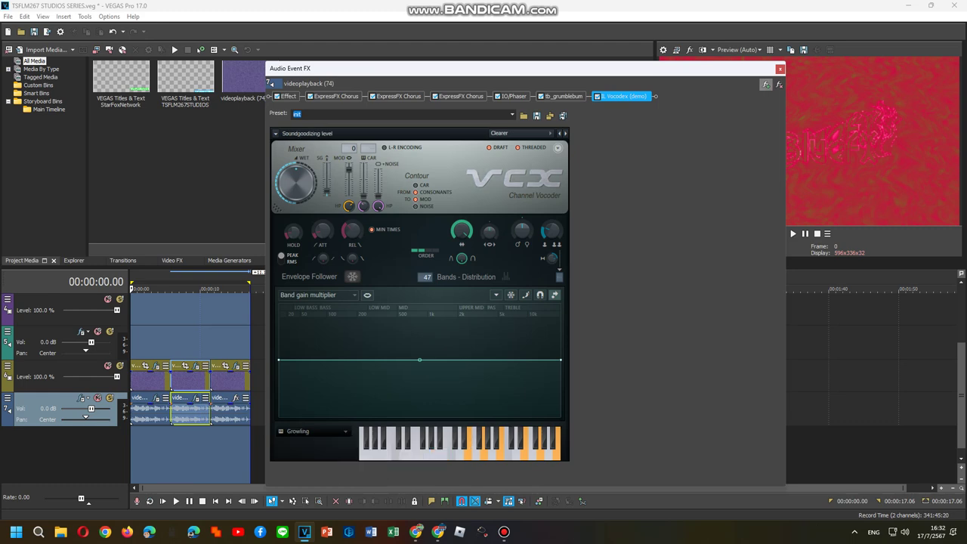
Save the event's effect chain as an FX package named Gumup V0 and close the audio effects window
left_click(765, 83)
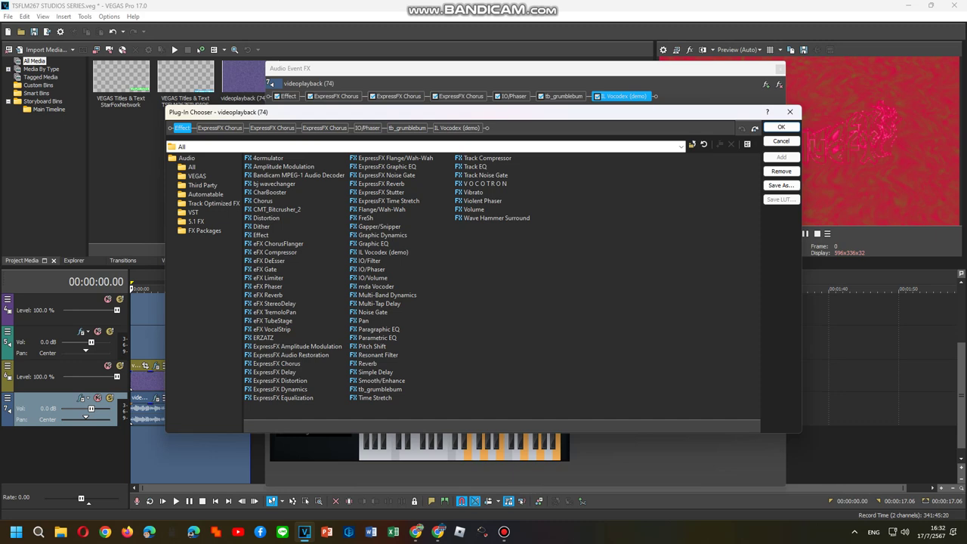
left_click(205, 230)
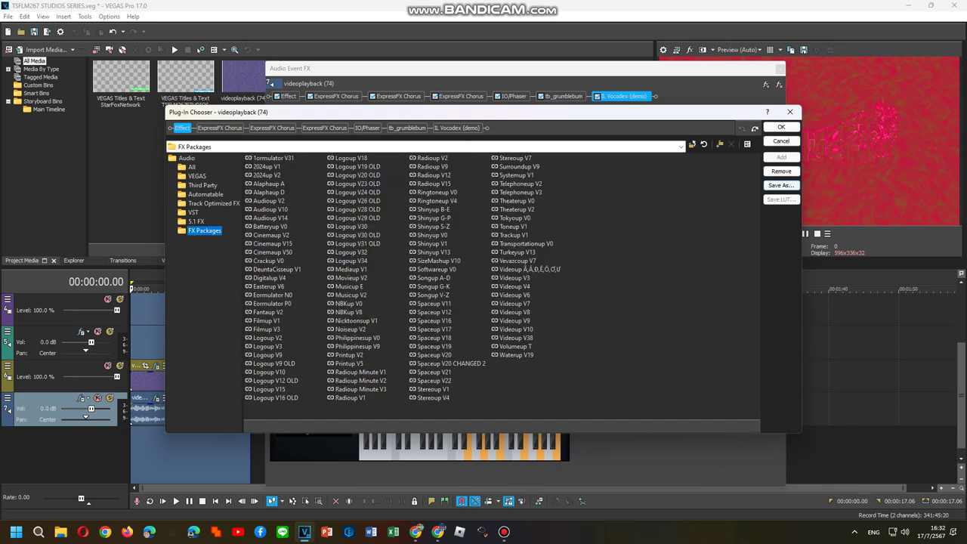
left_click(780, 185)
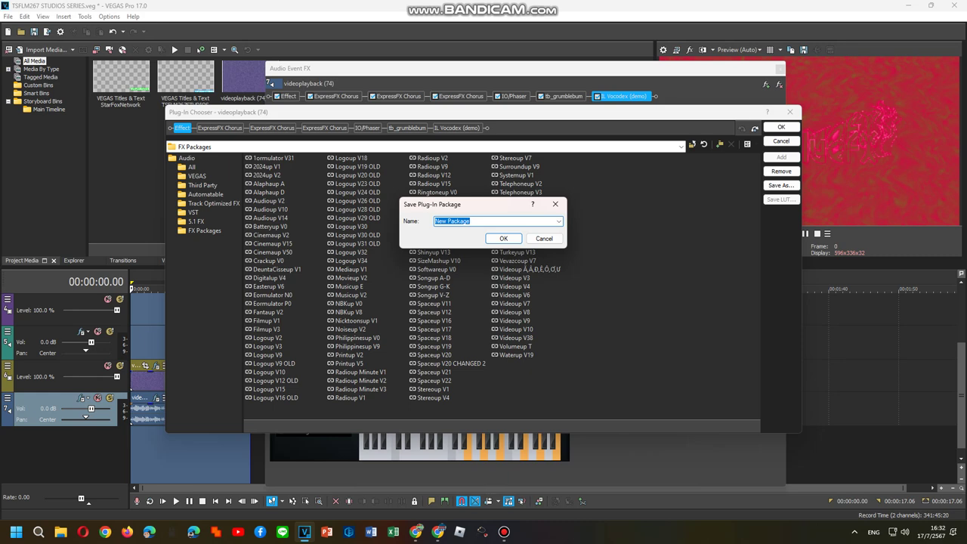
type("Gumup V0")
key("Return")
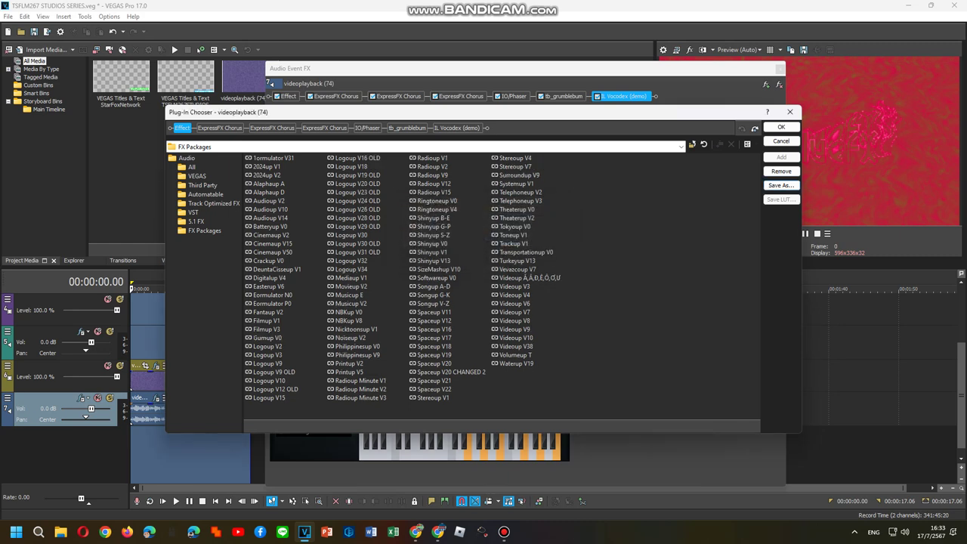
key("Return")
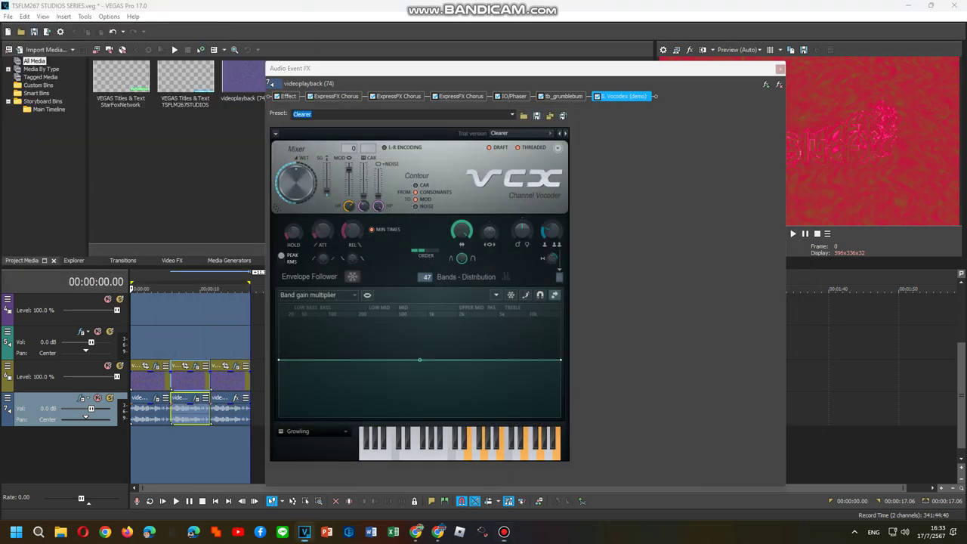
key("alt+F4")
Start an audio effect chain on the third videoplayback (74) event with the Effect plug-in and two ExpressFX Chorus plug-ins
right_click(227, 408)
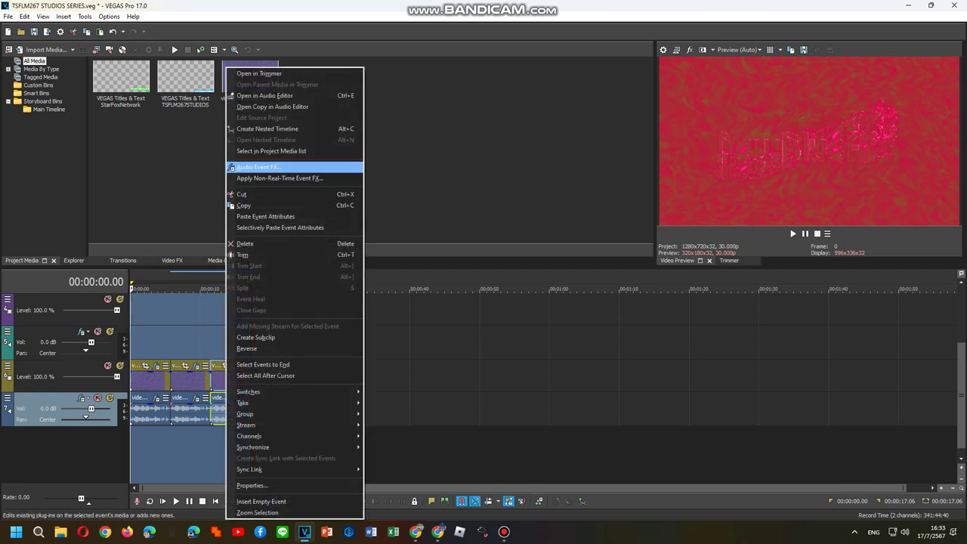
left_click(295, 167)
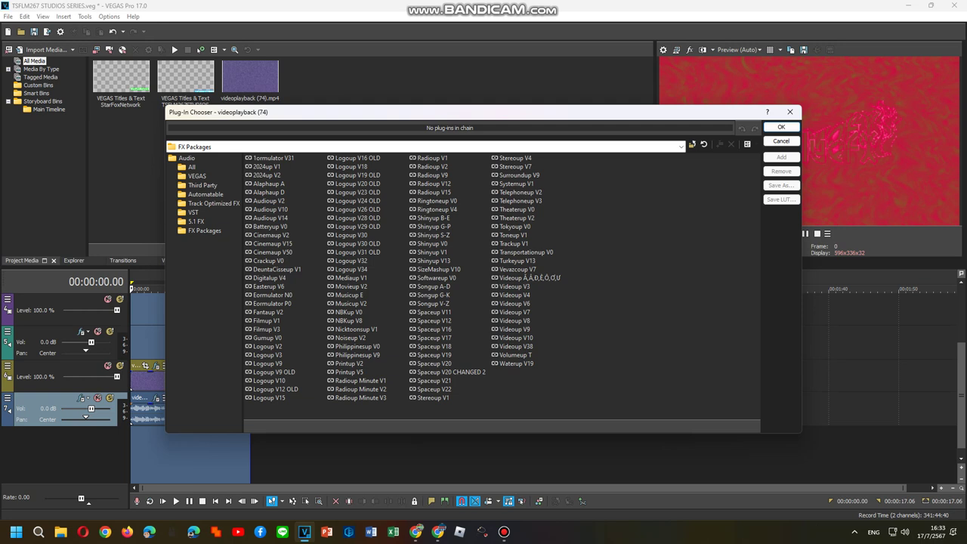
left_click(269, 287)
left_click(269, 278)
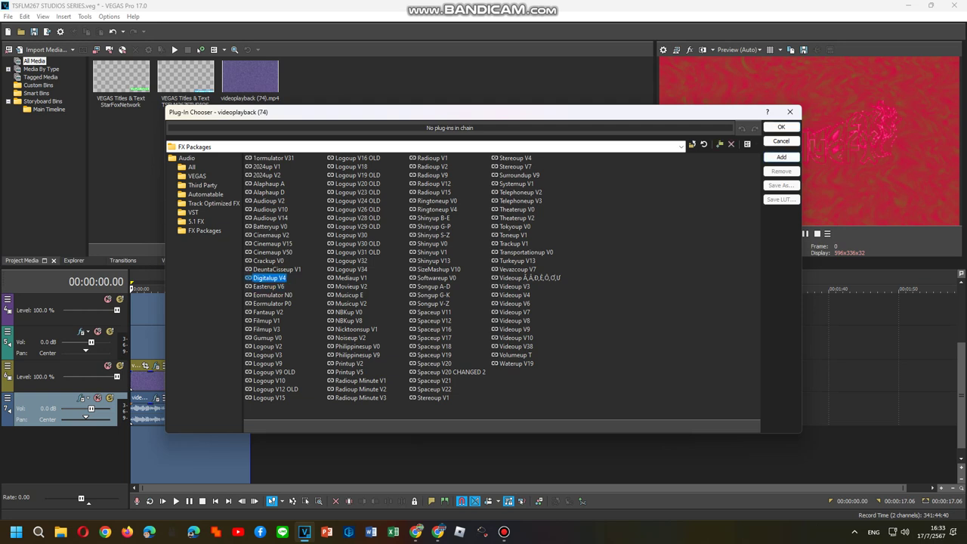
left_click(192, 167)
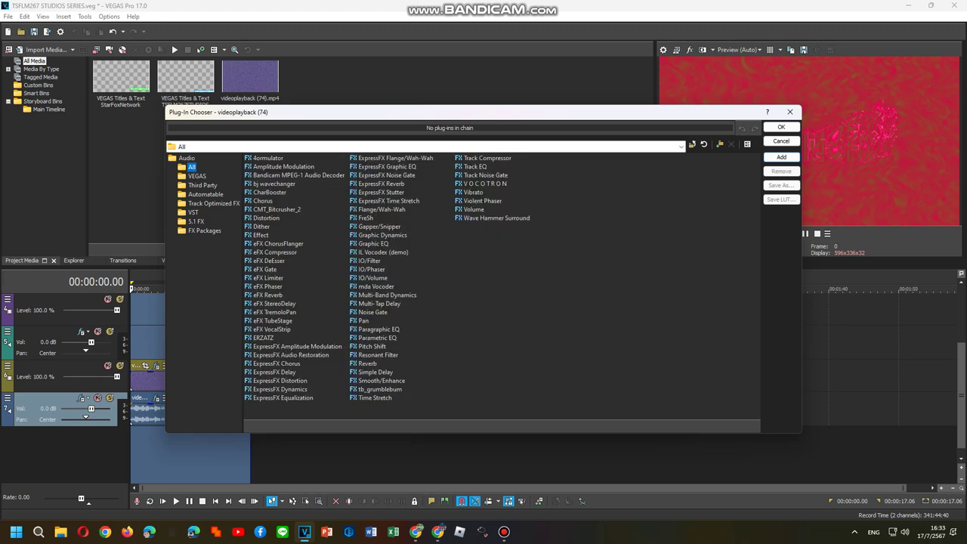
double_click(261, 235)
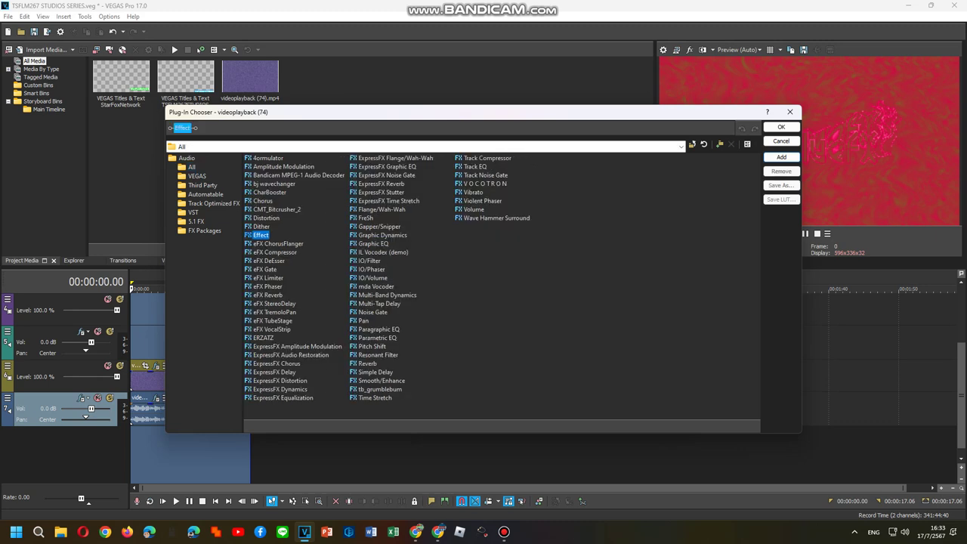
double_click(276, 363)
left_click(280, 381)
left_click(277, 363)
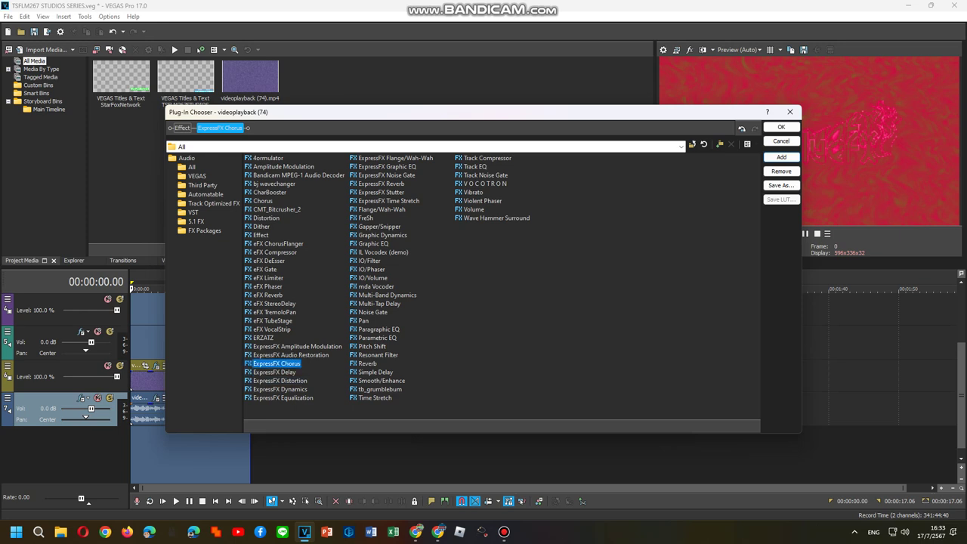
double_click(276, 363)
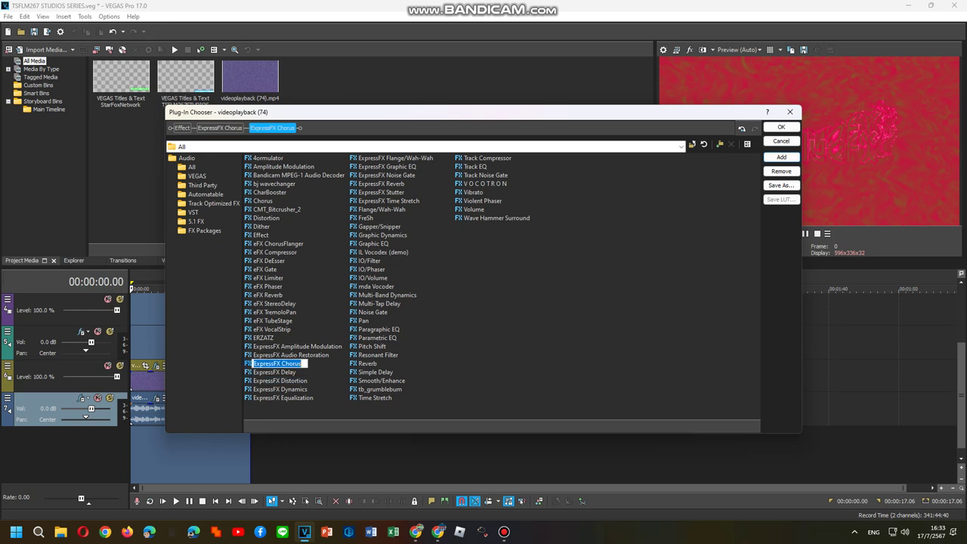
left_click(276, 363)
left_click(498, 325)
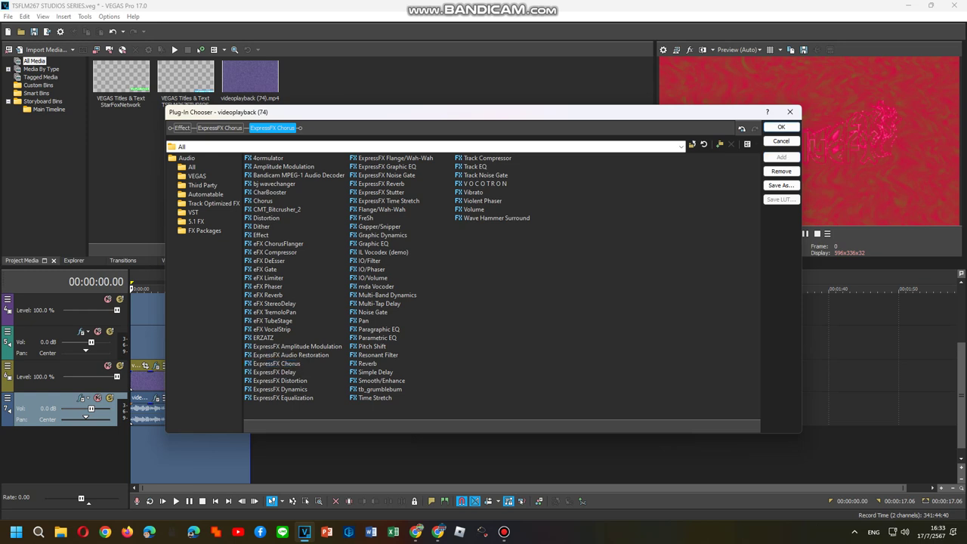
Add ExpressFX Delay, IO/Phaser, tb_grumblebum and IL Vocodex (demo) to the chain and apply it to the event
left_click(274, 372)
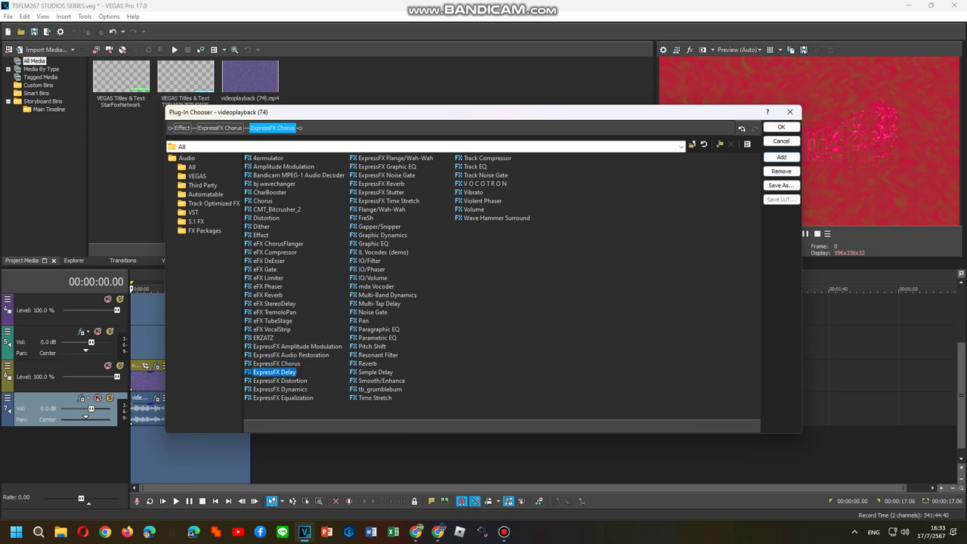
double_click(274, 373)
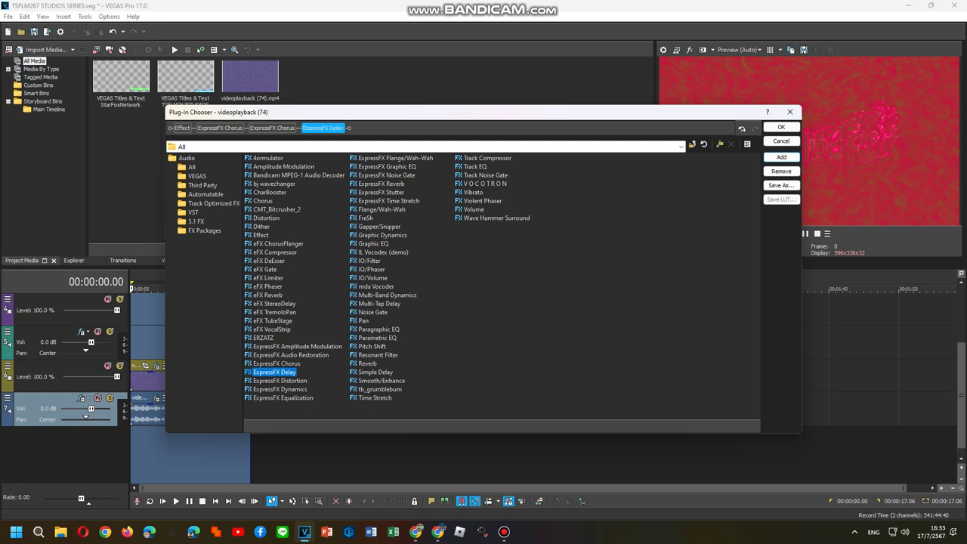
double_click(371, 270)
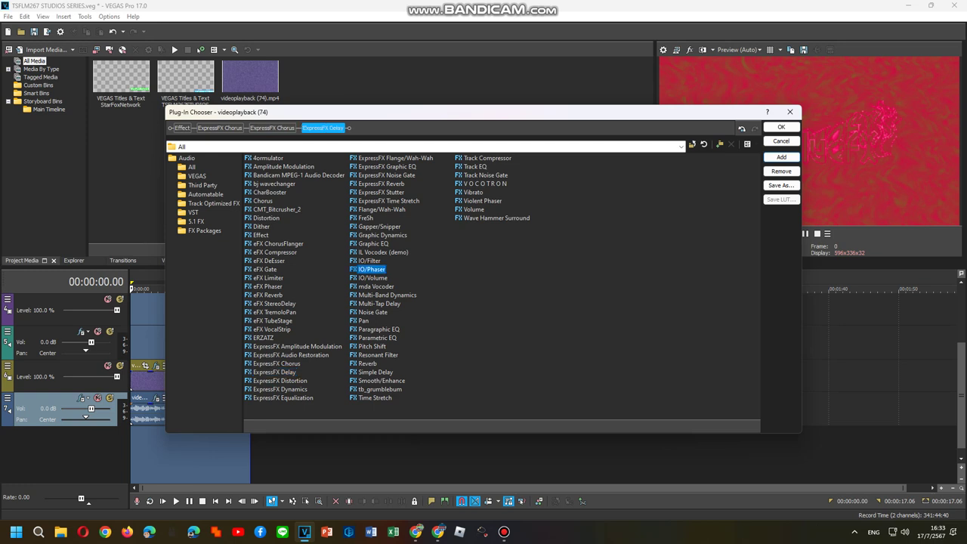
double_click(379, 390)
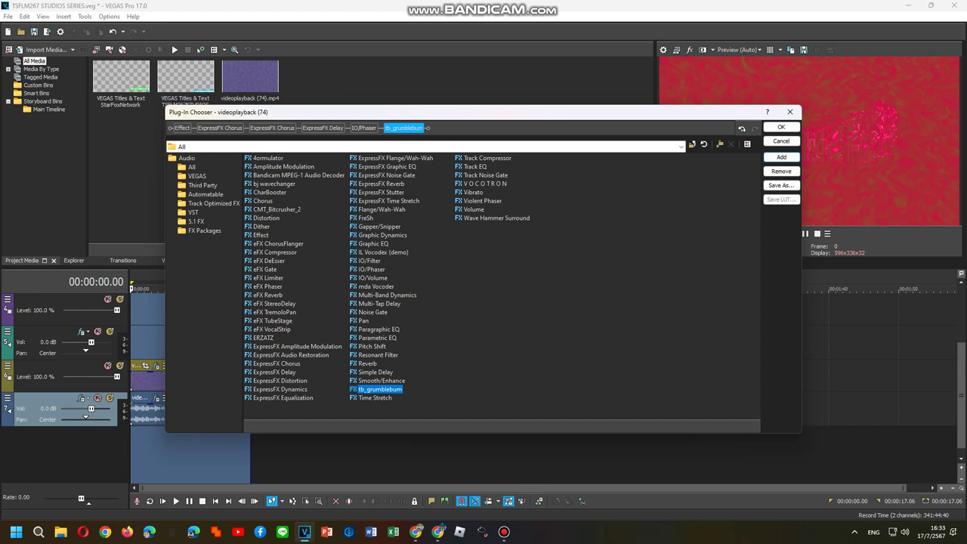
double_click(383, 252)
left_click(182, 129)
left_click(781, 127)
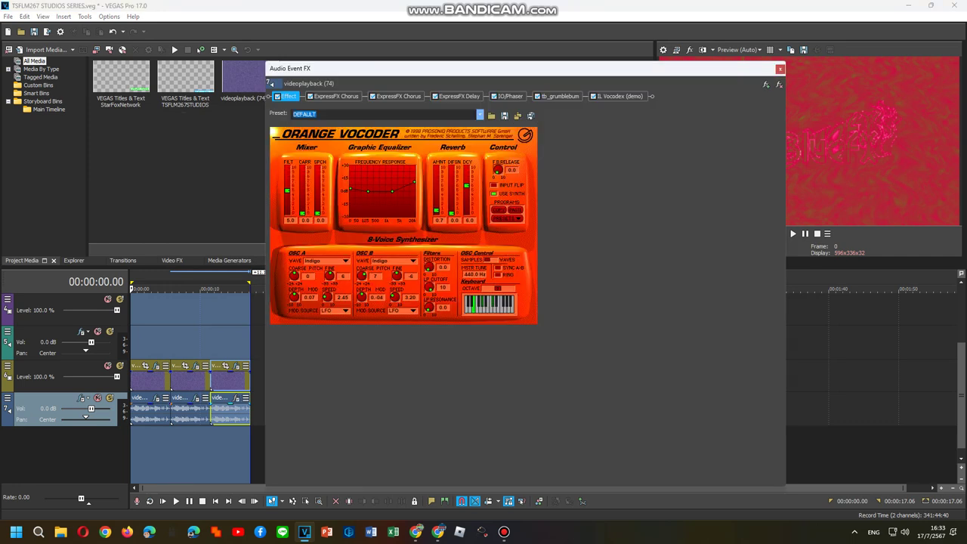
Set the Orange Vocoder preset to 1000 FLUTES and both ExpressFX Chorus effects to the What The Dah preset
left_click(480, 114)
left_click(308, 241)
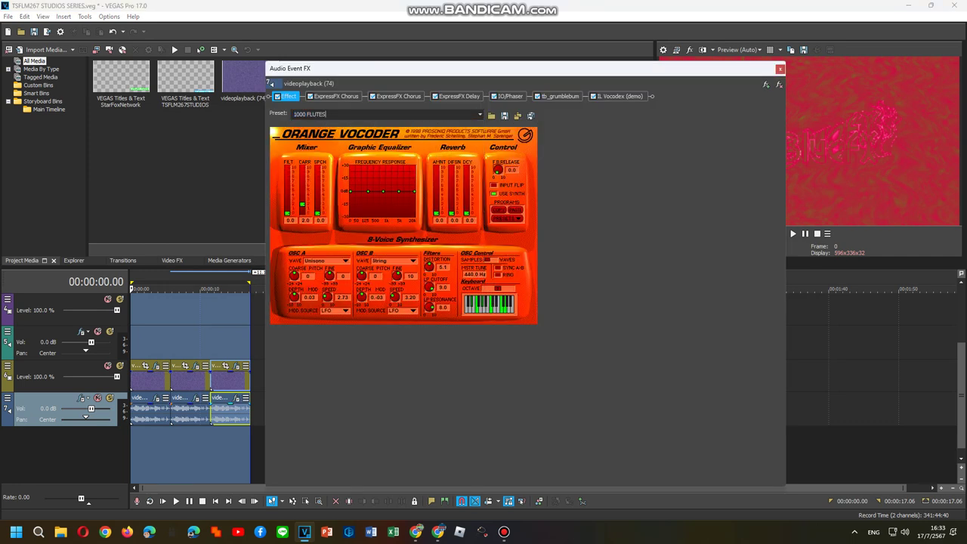
left_click(336, 97)
left_click(336, 96)
left_click(399, 114)
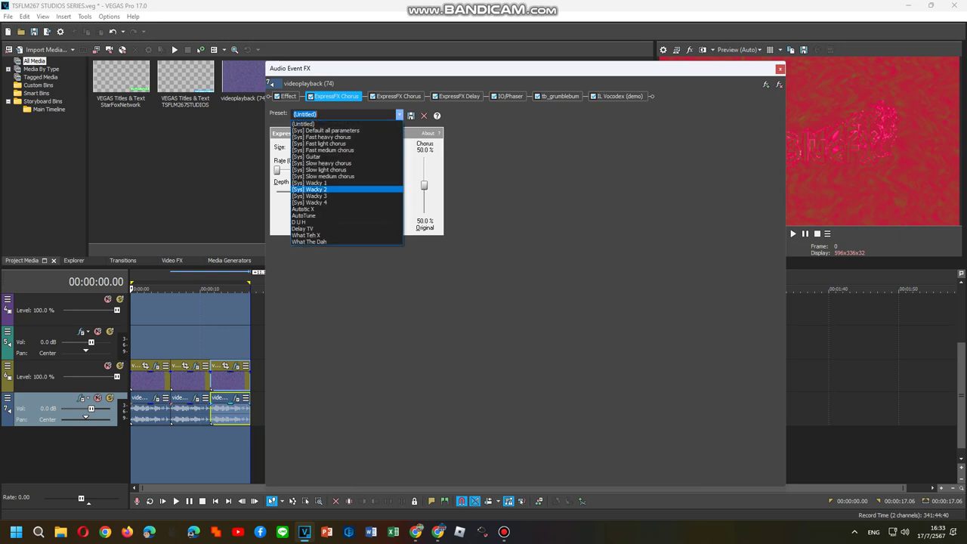
left_click(310, 242)
left_click(398, 97)
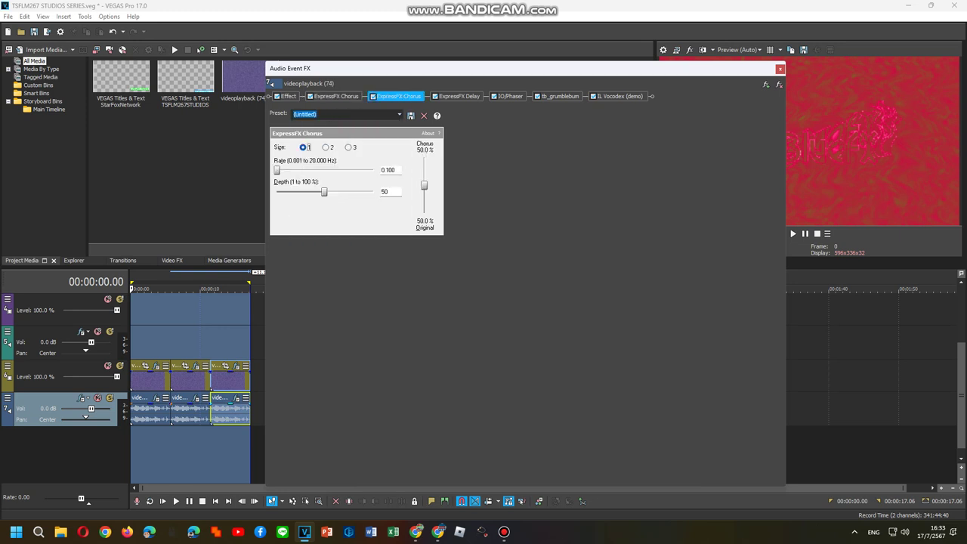
left_click(398, 114)
left_click(309, 241)
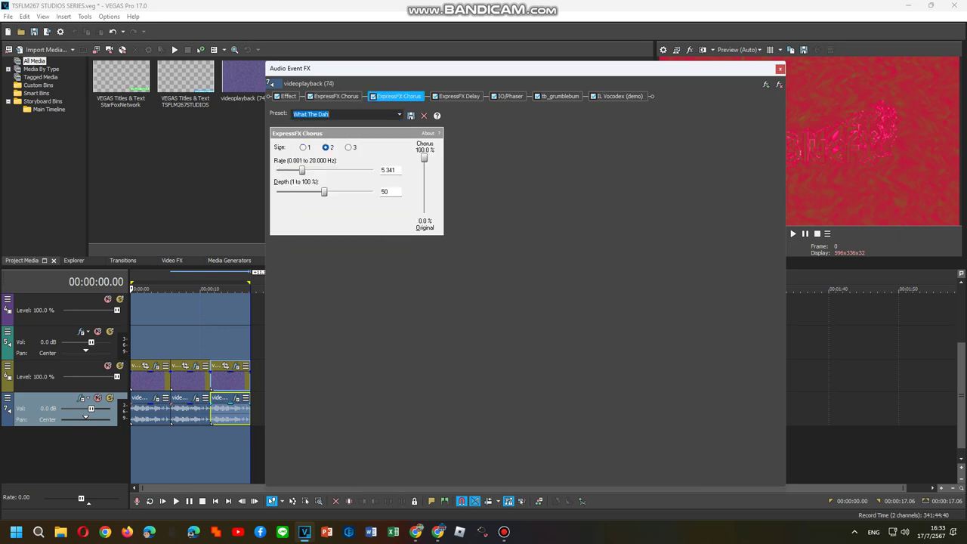
Set the ExpressFX Delay effect to the [Sys] Robot preset
left_click(459, 96)
left_click(399, 115)
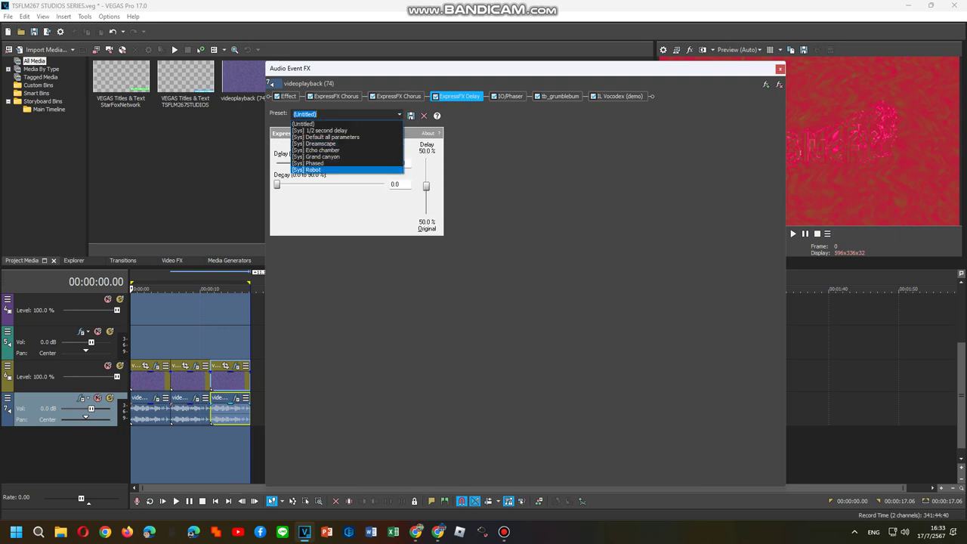
left_click(310, 170)
Set the IO/Phaser preset to Ramp and open the tb_grumblebum effect
left_click(510, 96)
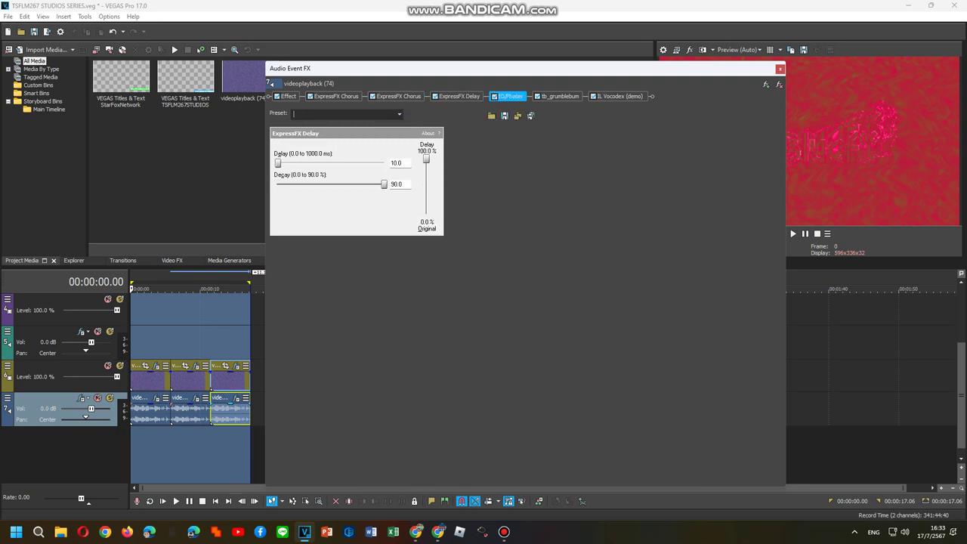
key("alt+Down")
key("Down")
key("Down")
left_click(300, 130)
left_click(560, 96)
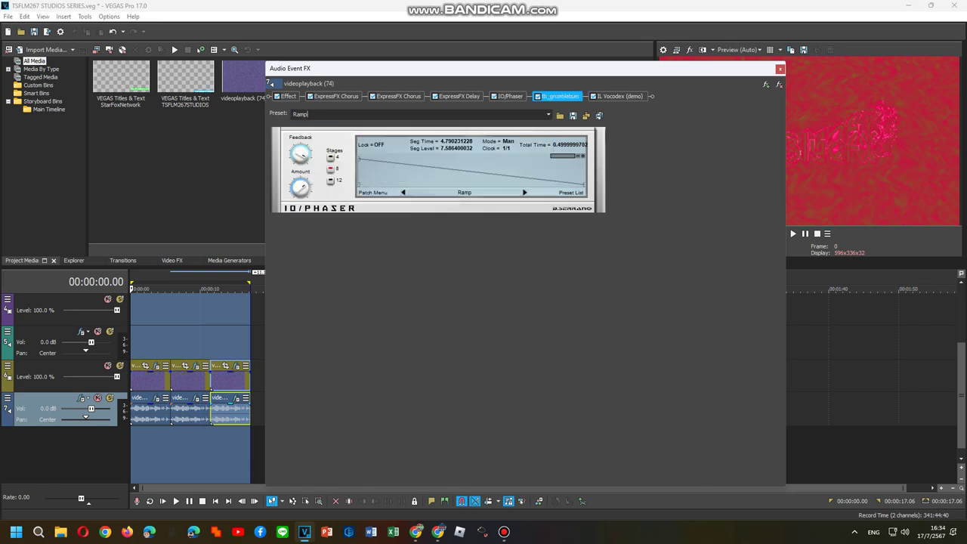
Set the IL Vocodex (demo) plug-in's preset to Helium
left_click(620, 97)
left_click(520, 134)
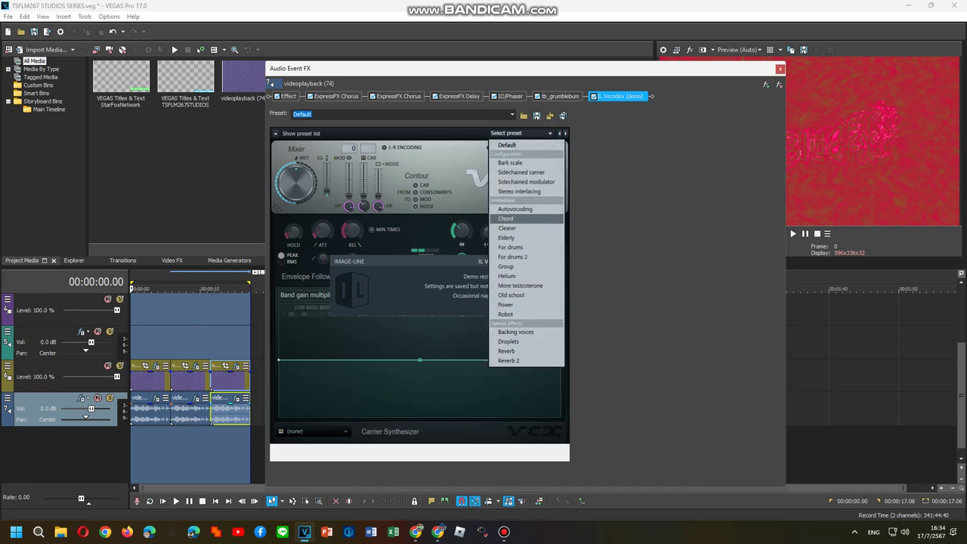
key("Down")
key("Down")
key("Down")
key("Down")
key("Down")
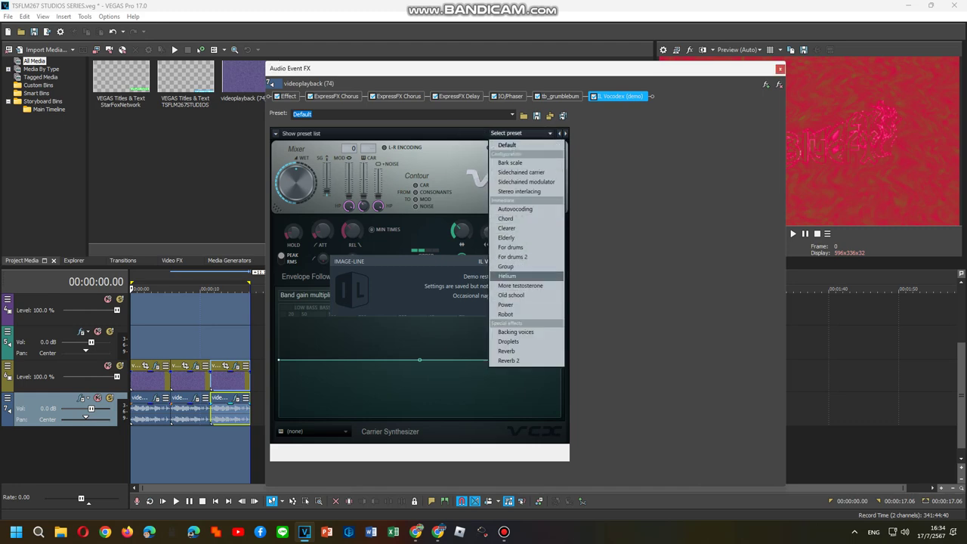
left_click(507, 277)
Set the IL Vocodex carrier synthesizer sound to Phased
left_click(319, 432)
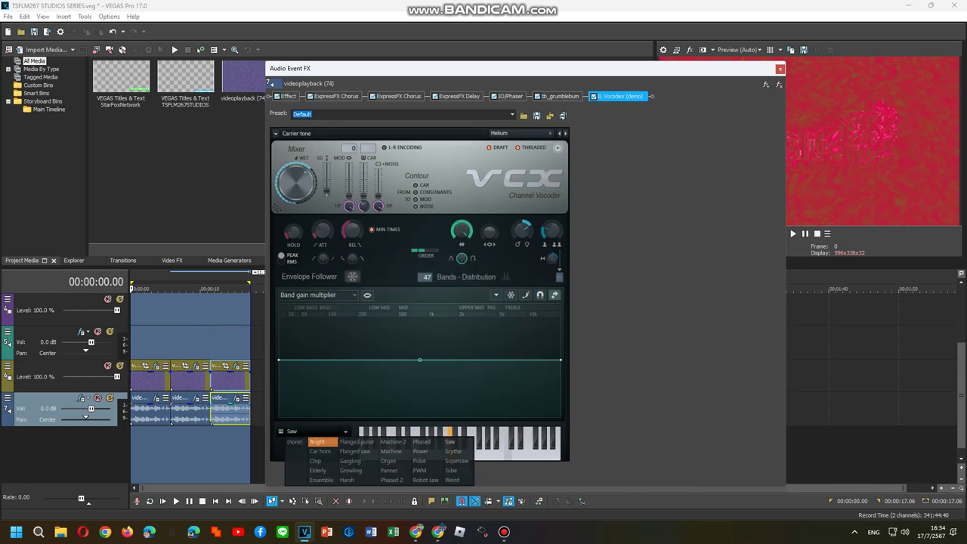
key("Right")
key("Right")
key("Right")
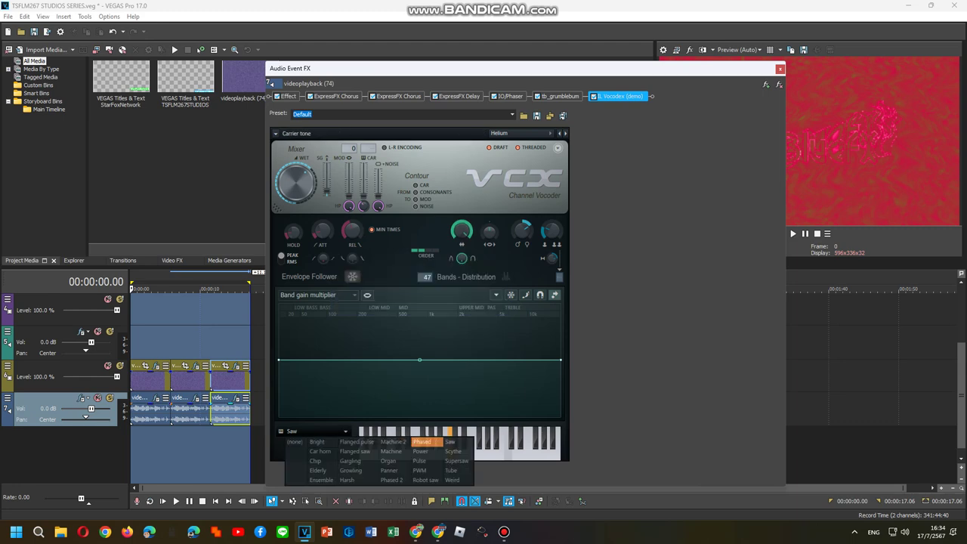
left_click(425, 442)
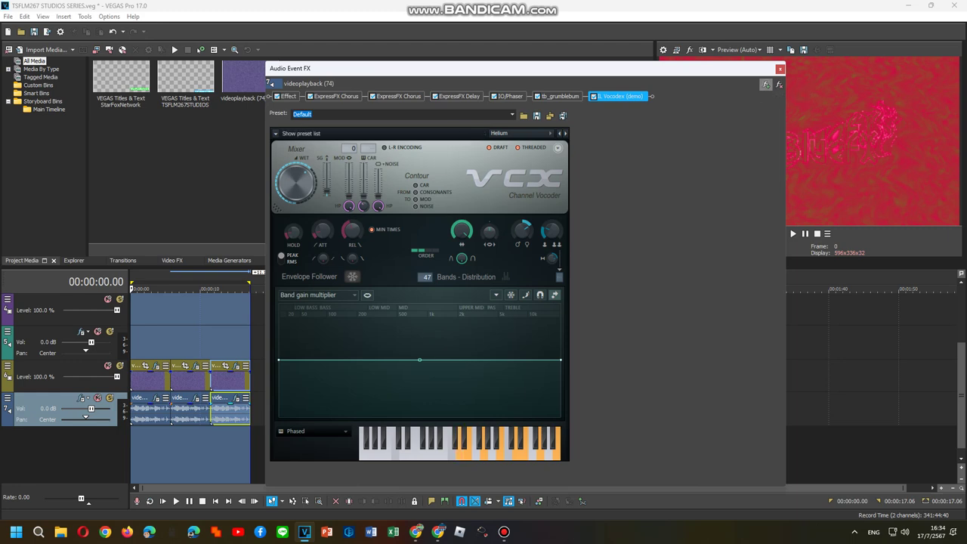
Save the audio effect chain as an FX package named Systemup V0 and close the event's effects
left_click(765, 84)
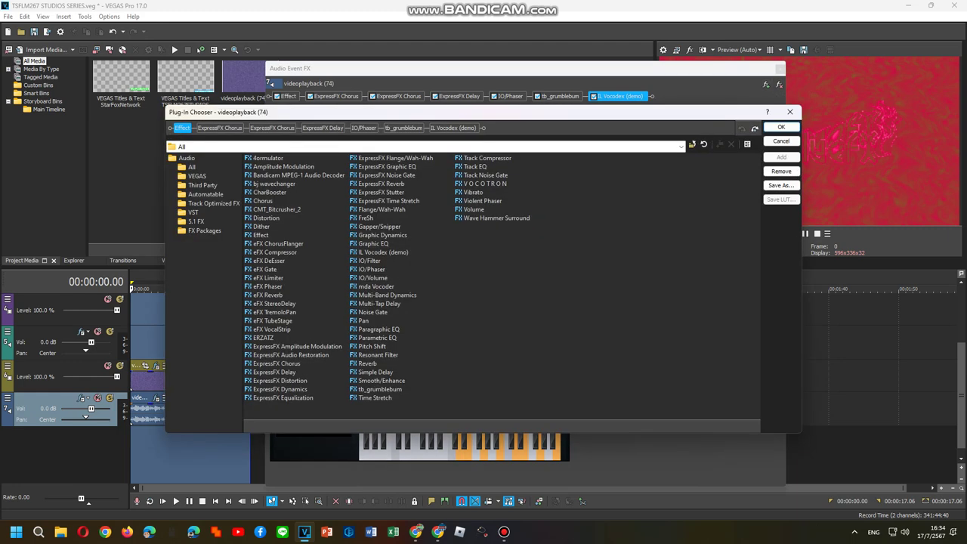
left_click(204, 231)
left_click(781, 185)
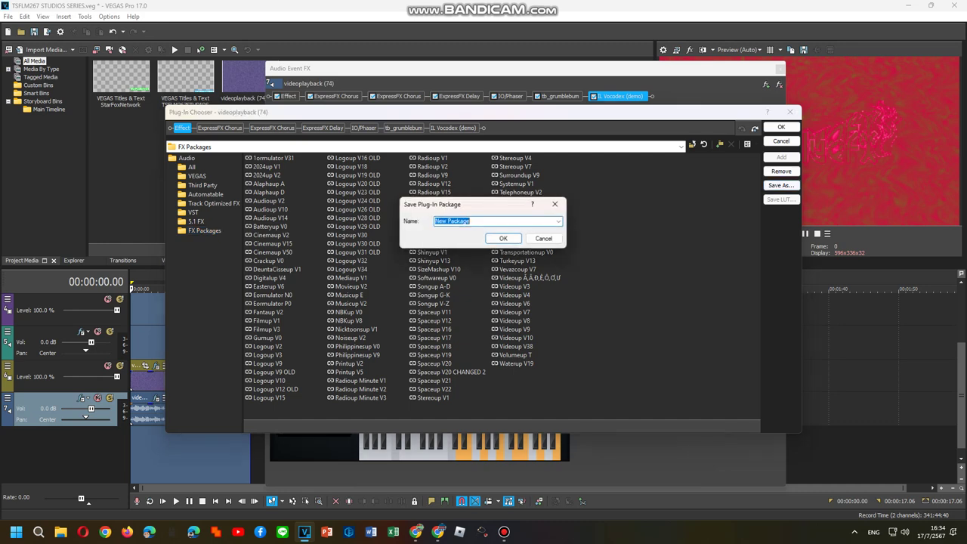
type("Syste")
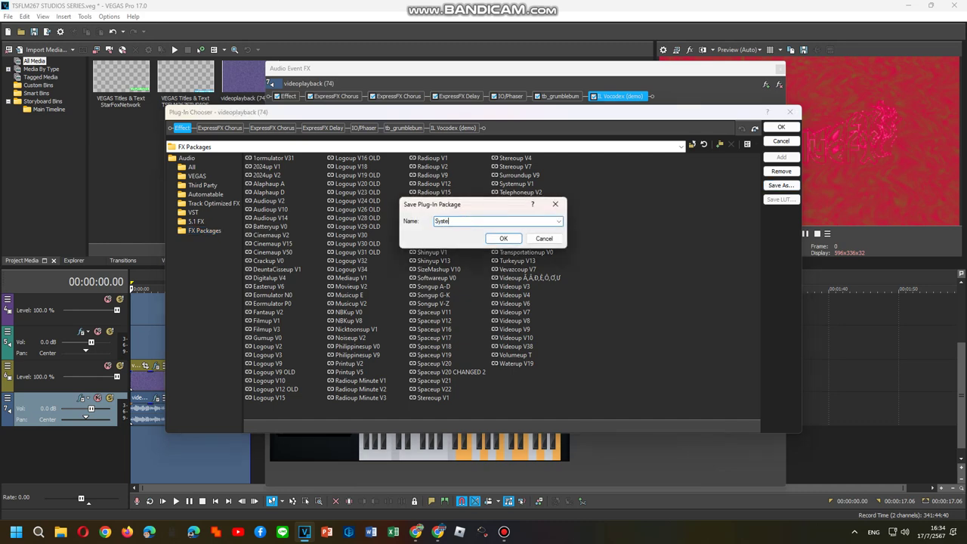
type("mup V0")
left_click(504, 238)
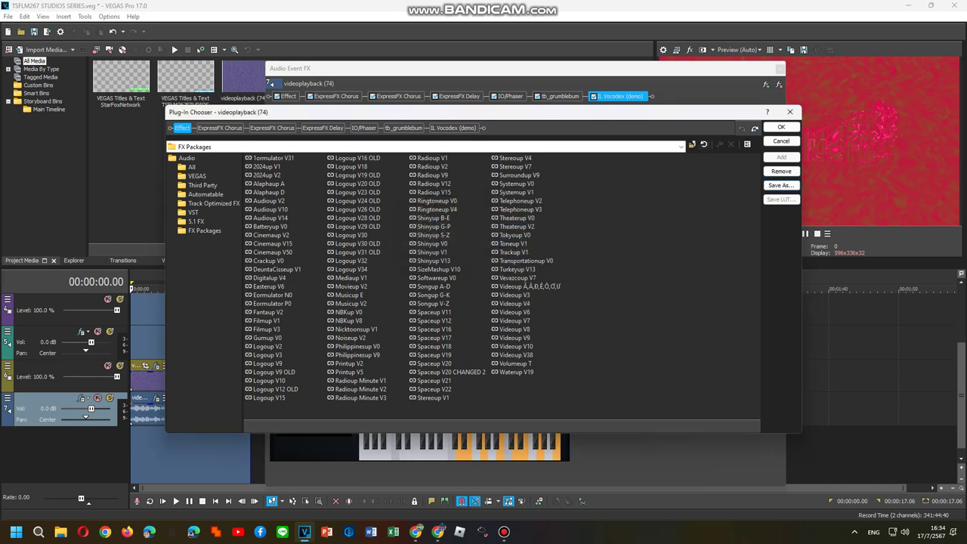
left_click(781, 127)
left_click(779, 68)
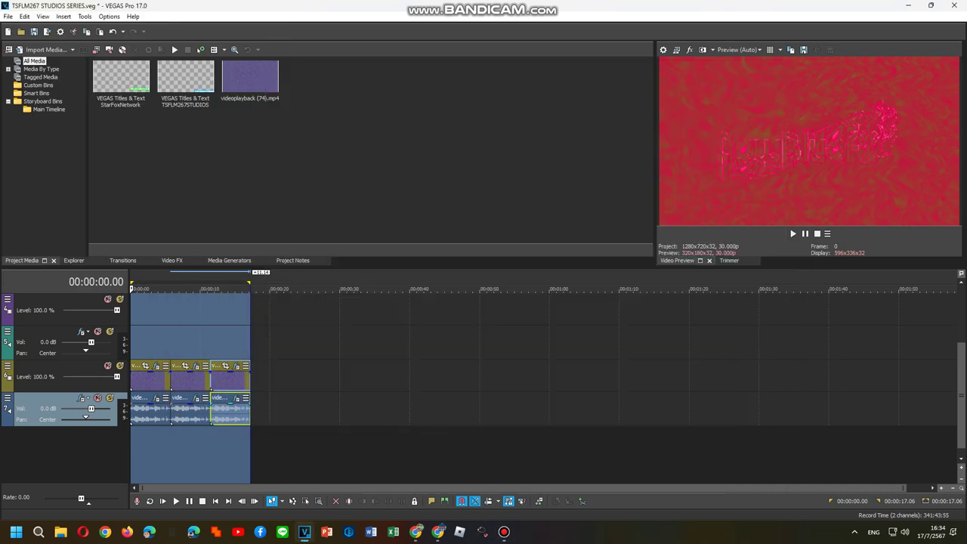
Review the first event's video effects, then each Ripple, Wiggle, Glow and Gradient Map effect on the second event
right_click(155, 380)
left_click(187, 117)
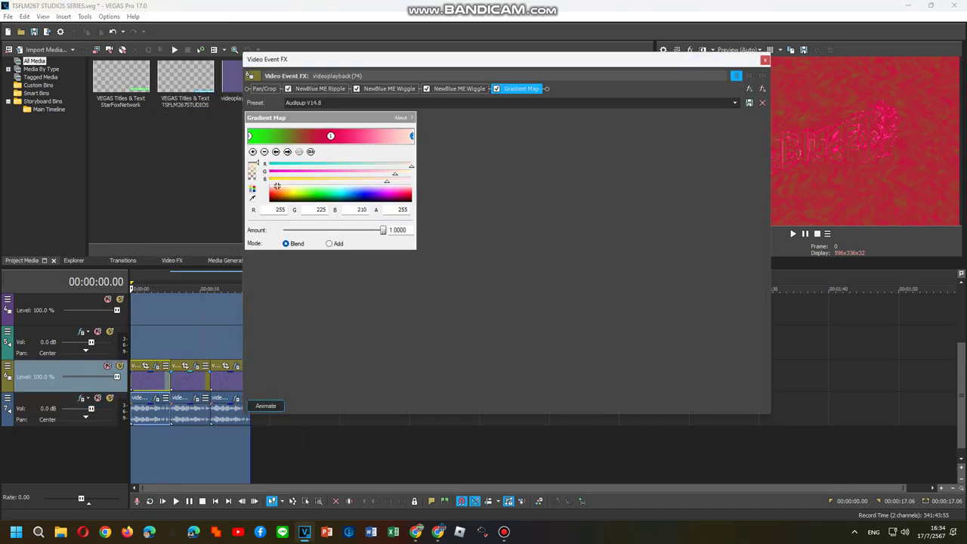
right_click(200, 378)
left_click(227, 107)
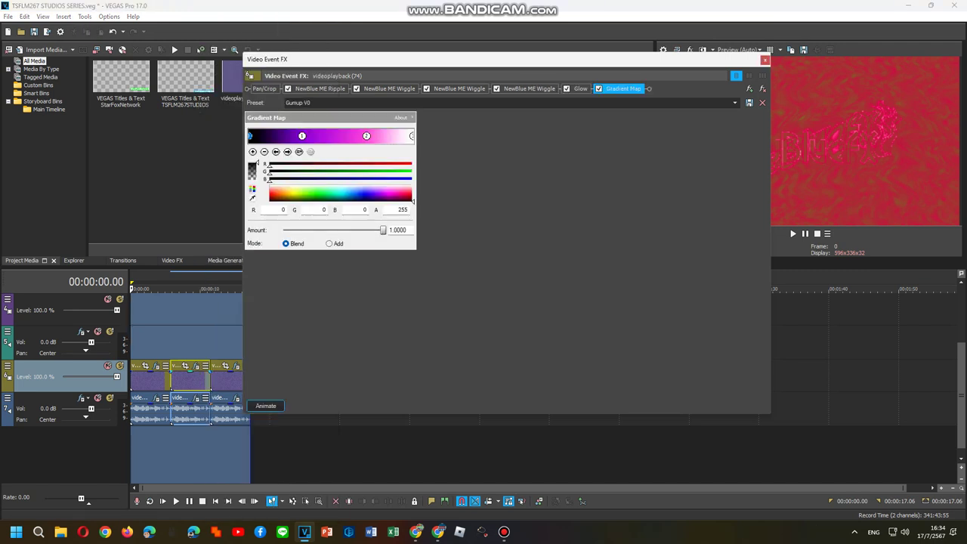
left_click(319, 89)
left_click(389, 89)
left_click(459, 89)
left_click(529, 90)
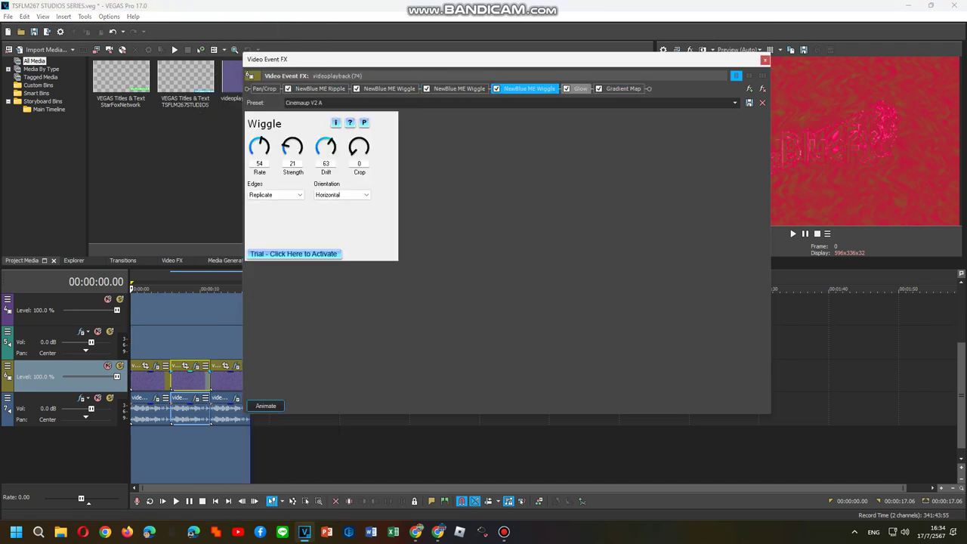
left_click(580, 89)
left_click(624, 89)
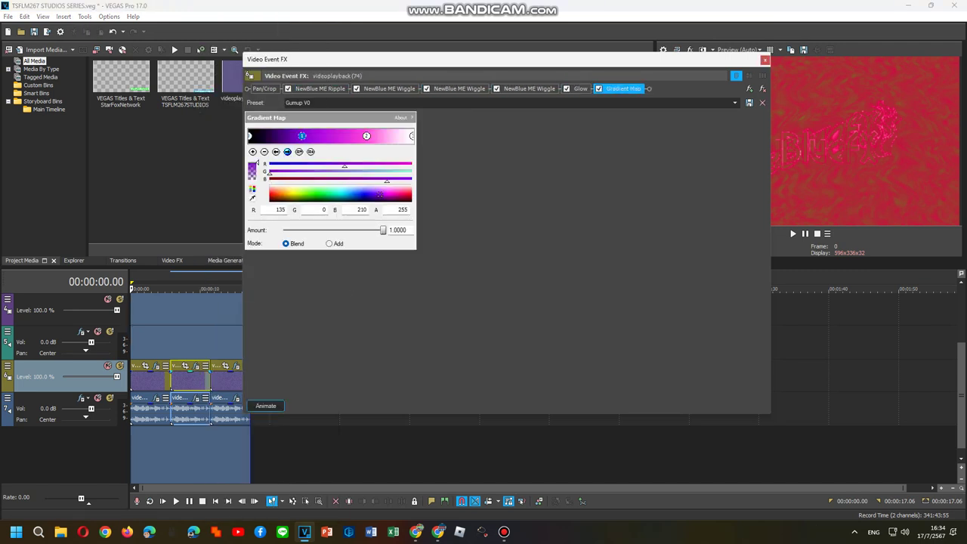
left_click(765, 59)
Review the third event's TV Simulator, Wiggle, Light Rays and Gradient Map settings, stepping through the gradient's colour points
right_click(225, 381)
left_click(256, 118)
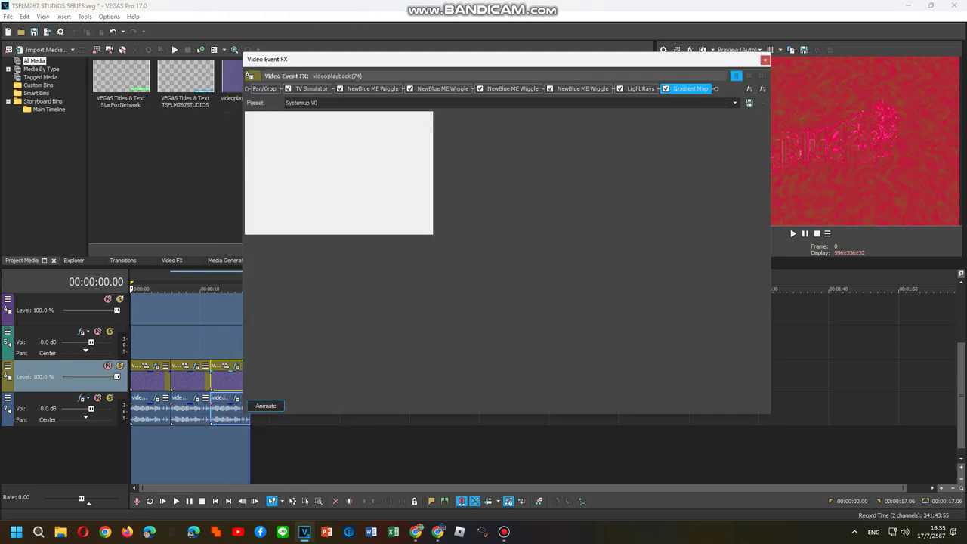
left_click(312, 89)
left_click(373, 89)
left_click(442, 89)
left_click(512, 89)
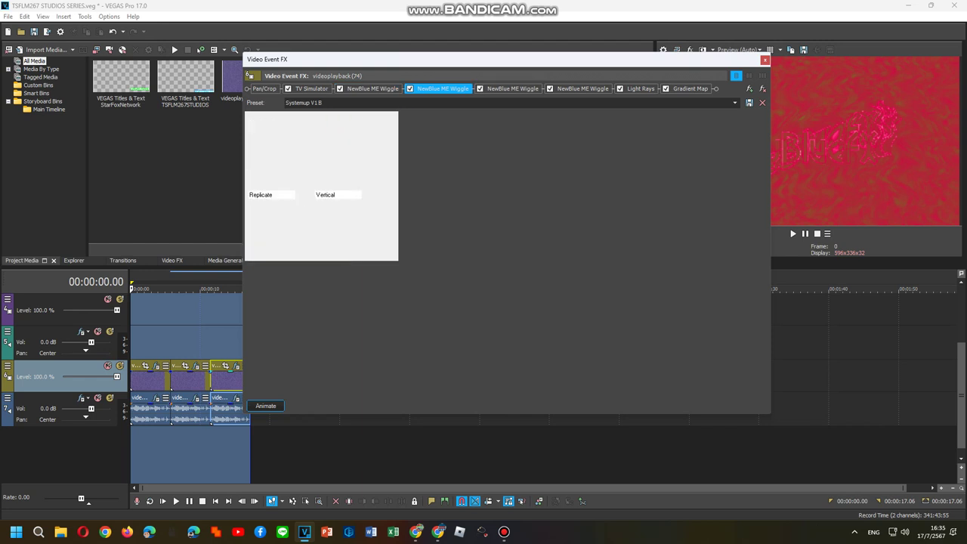
left_click(287, 152)
left_click(287, 152)
left_click(287, 152)
left_click(287, 151)
left_click(287, 152)
left_click(287, 151)
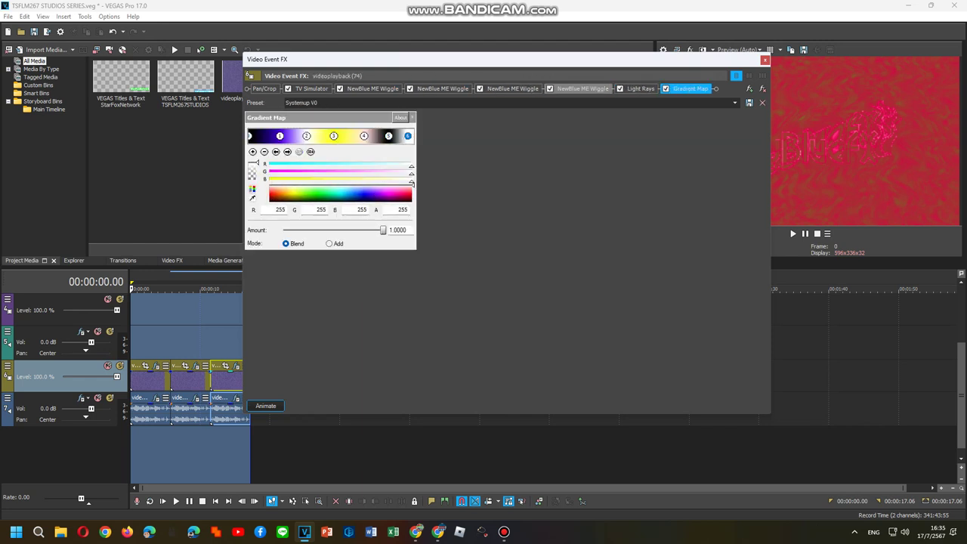
left_click(764, 59)
Play the timeline from the start to preview the applied effects
double_click(423, 342)
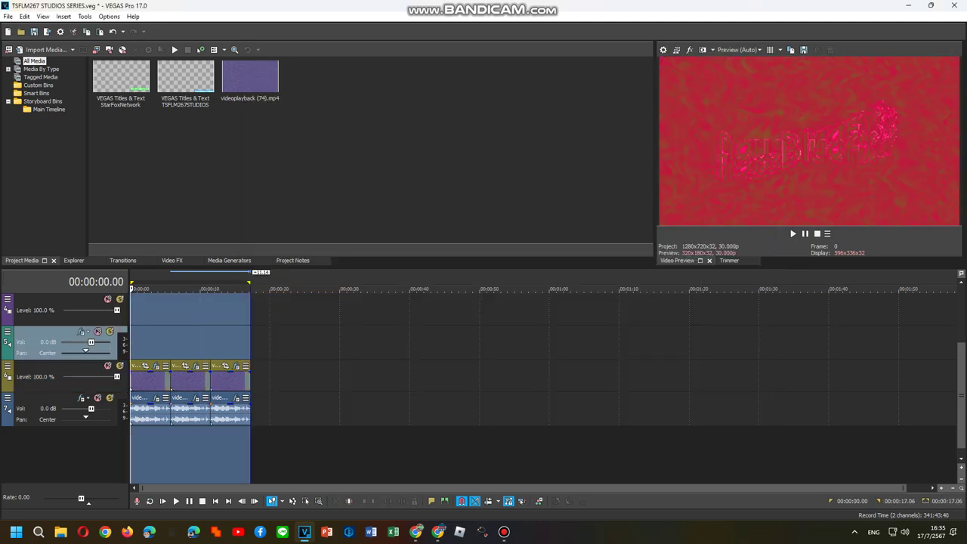
key("space")
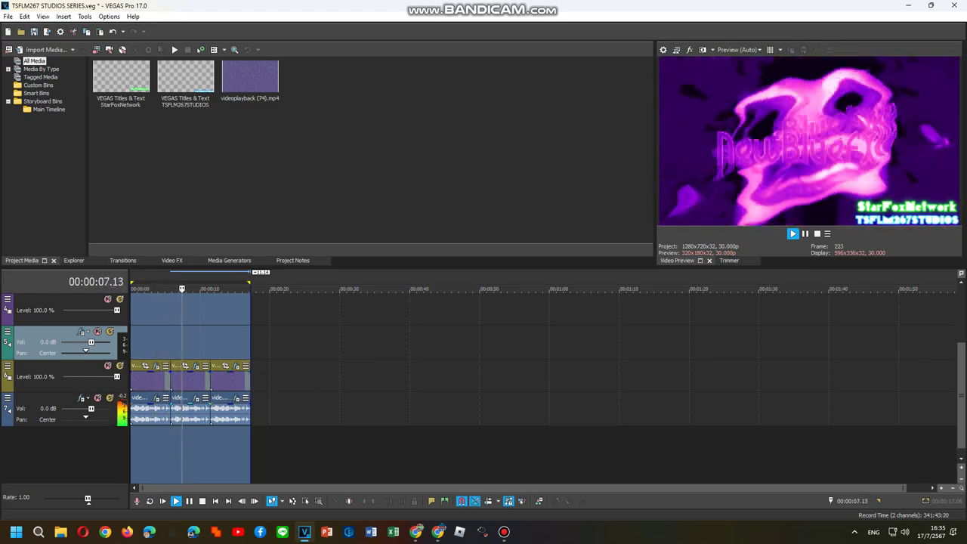
key("space")
Open the second audio event's effect chain and play from the start of that event to check its sound
right_click(199, 414)
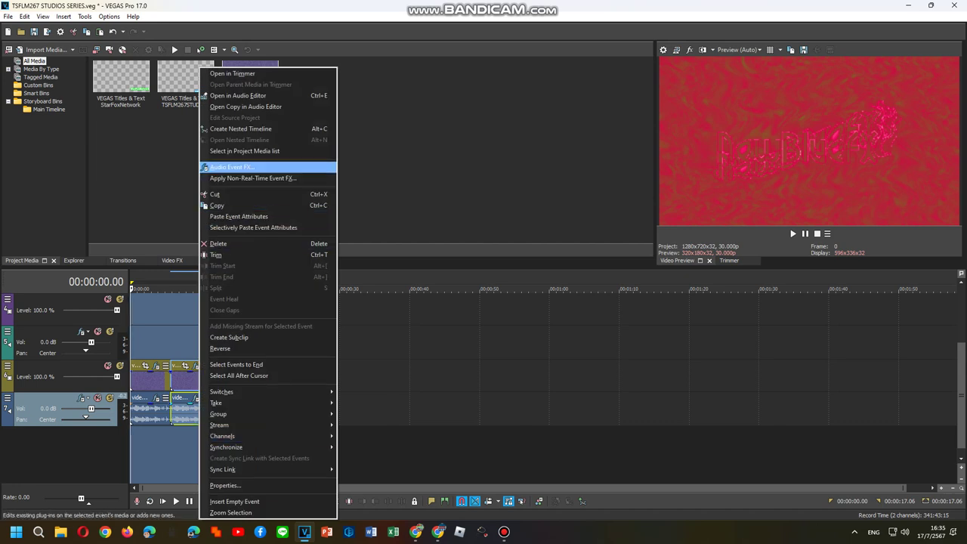
left_click(249, 178)
left_click(350, 461)
left_click(171, 344)
key("space")
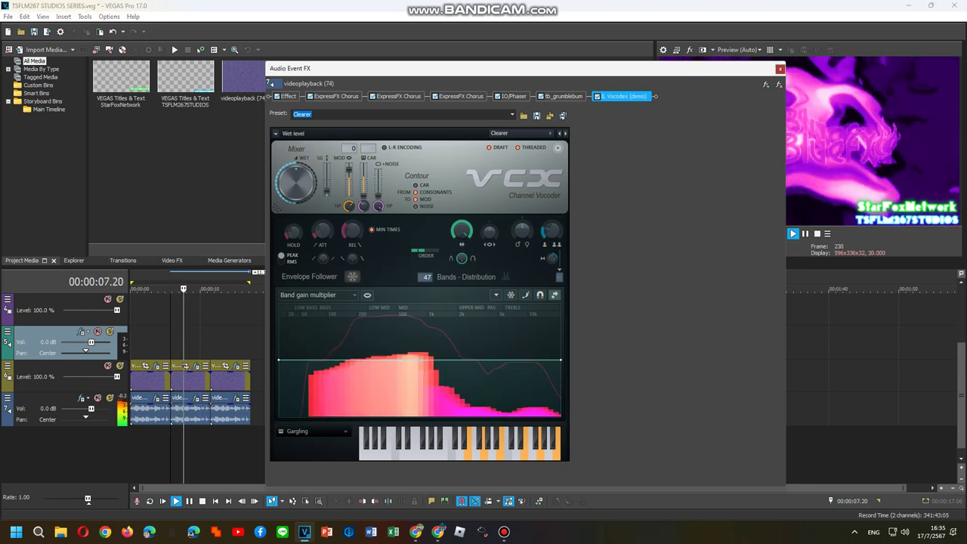
key("alt+F4")
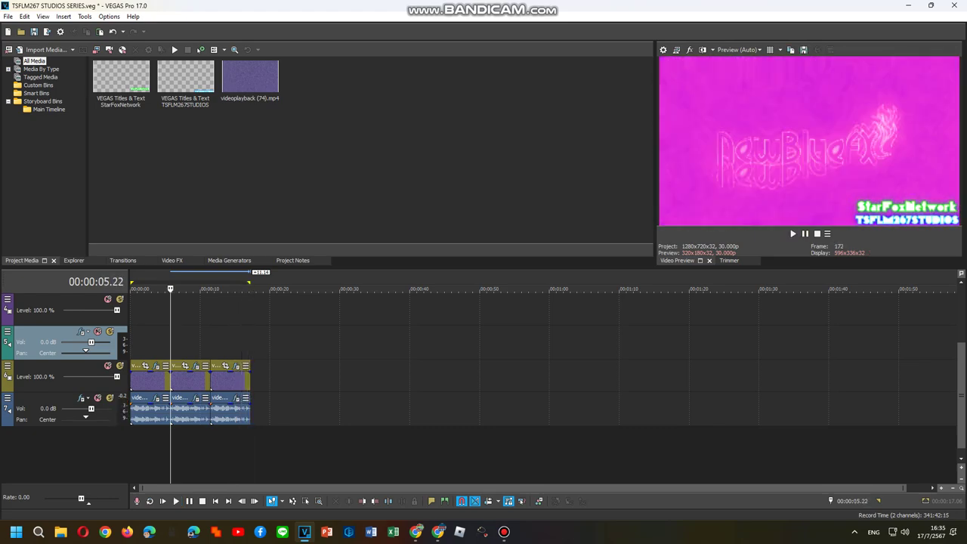
Select the full time range and name the render output "(NEW EFFECT) Audioup V14.8,Systemup V0 And Gumup V0"
double_click(190, 282)
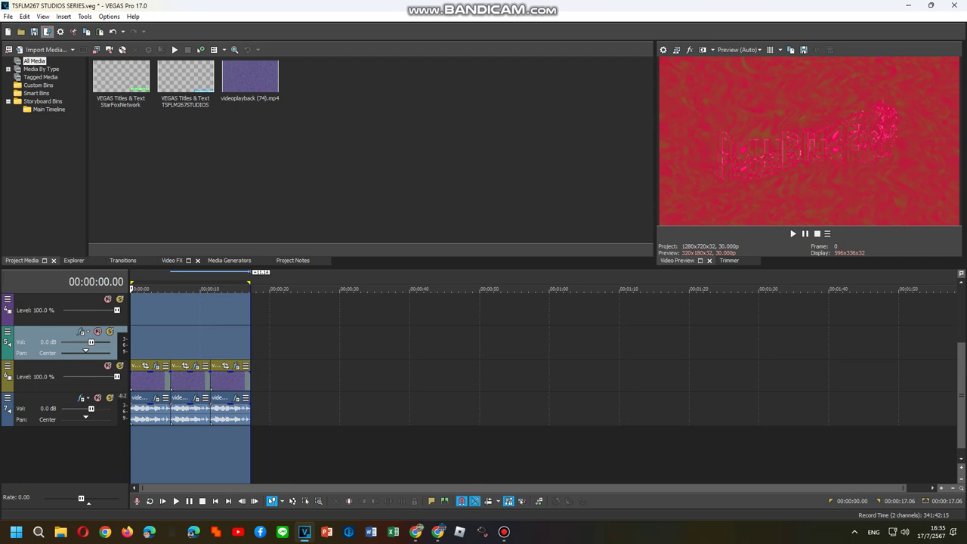
left_click(47, 32)
left_click(437, 359)
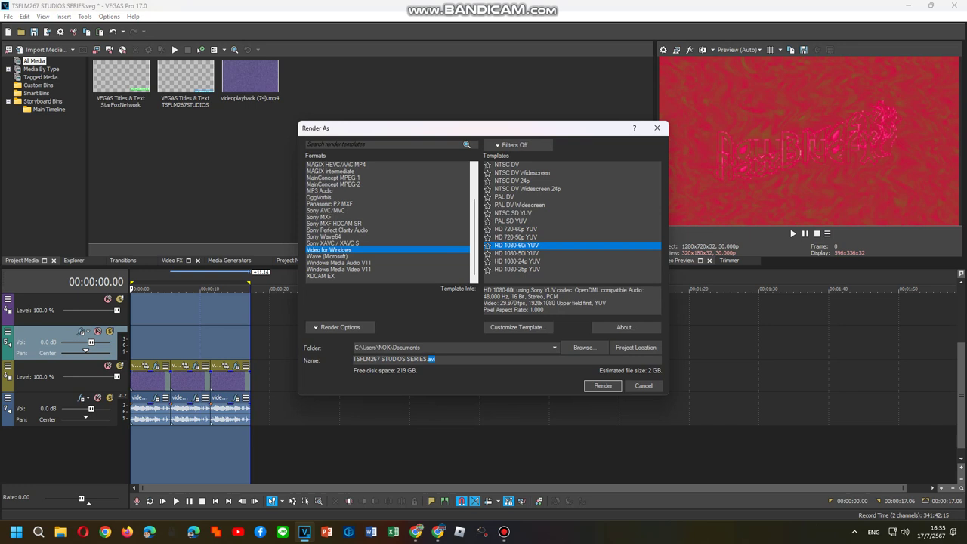
key("ctrl+a")
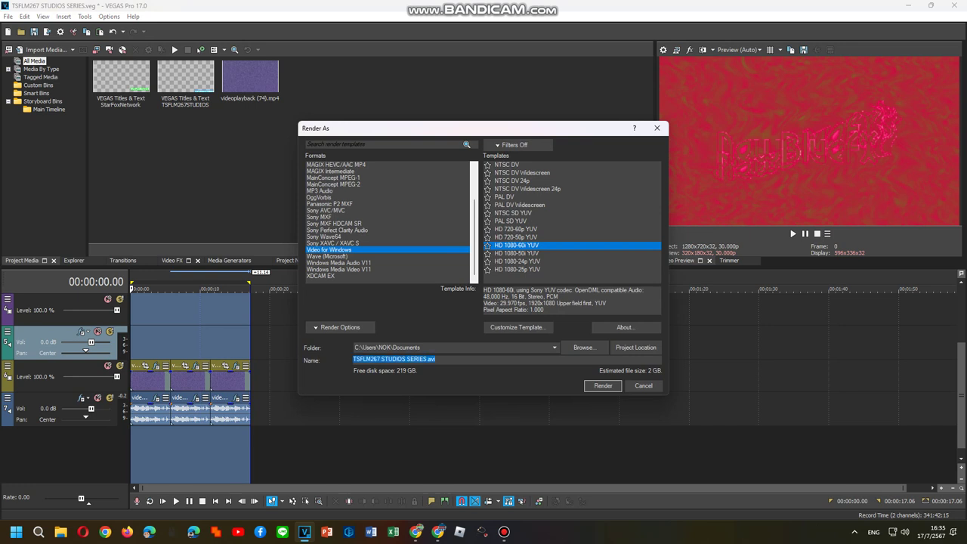
type("0")
type("NEW EF")
type("FEC")
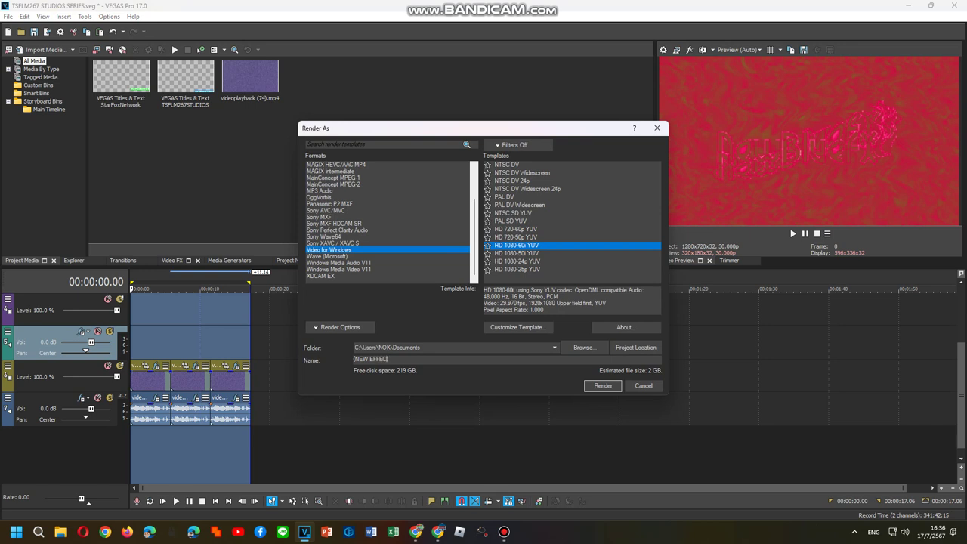
type("T) Audioup V14.8,Systemup And Gumup V0")
left_click(456, 360)
type("V0")
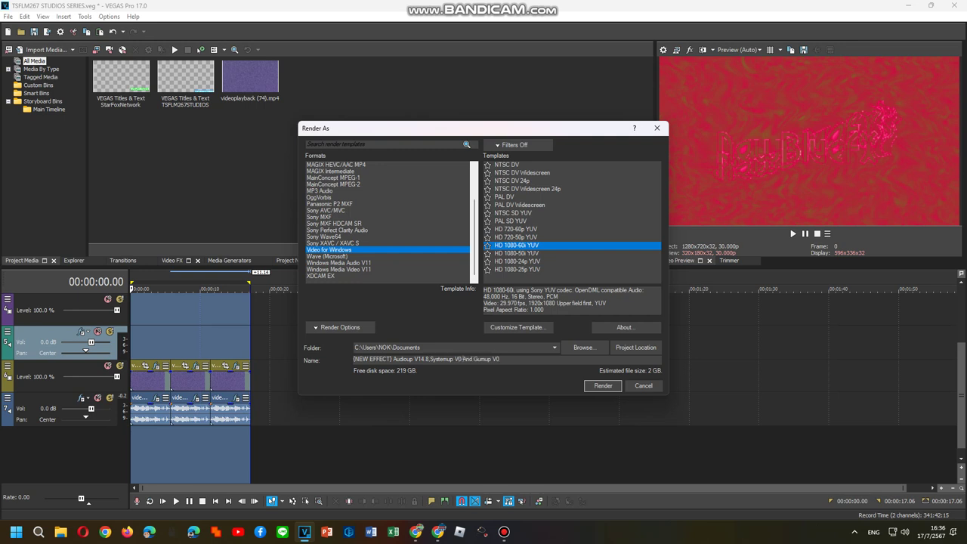